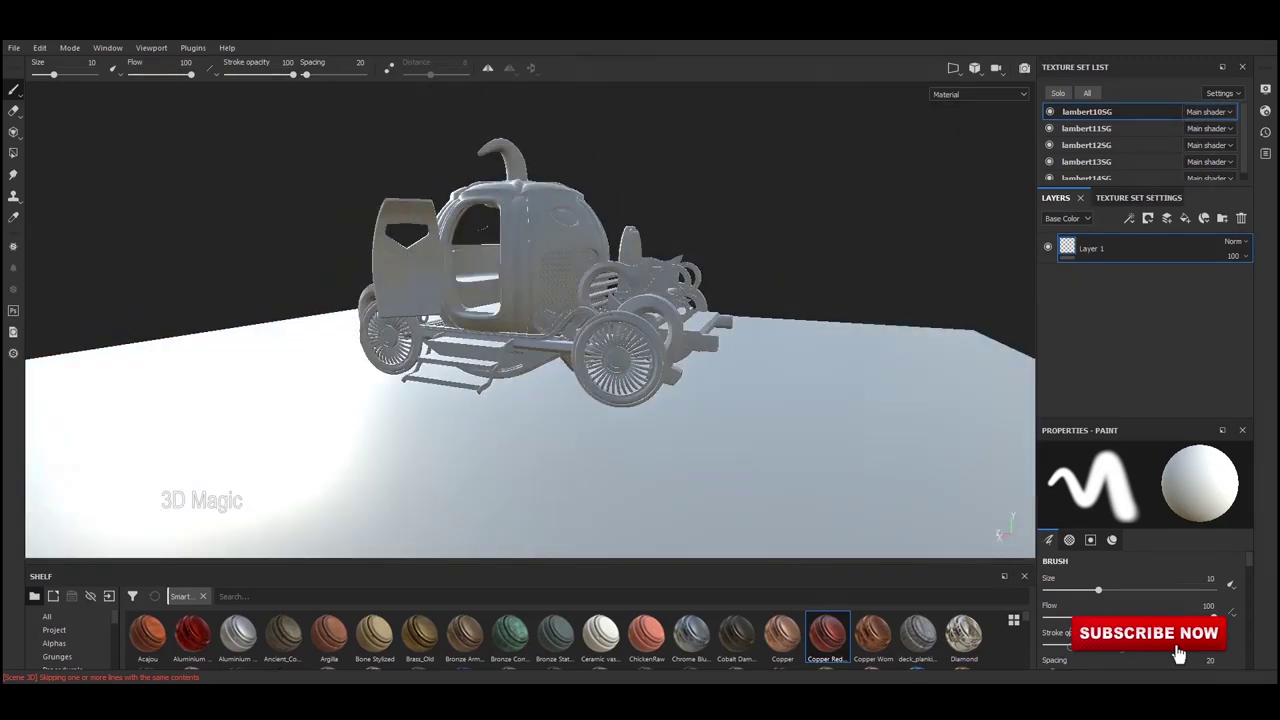
- Orbit and zoom around the pumpkin carriage to inspect it
alt+drag(700, 260, 856, 260)
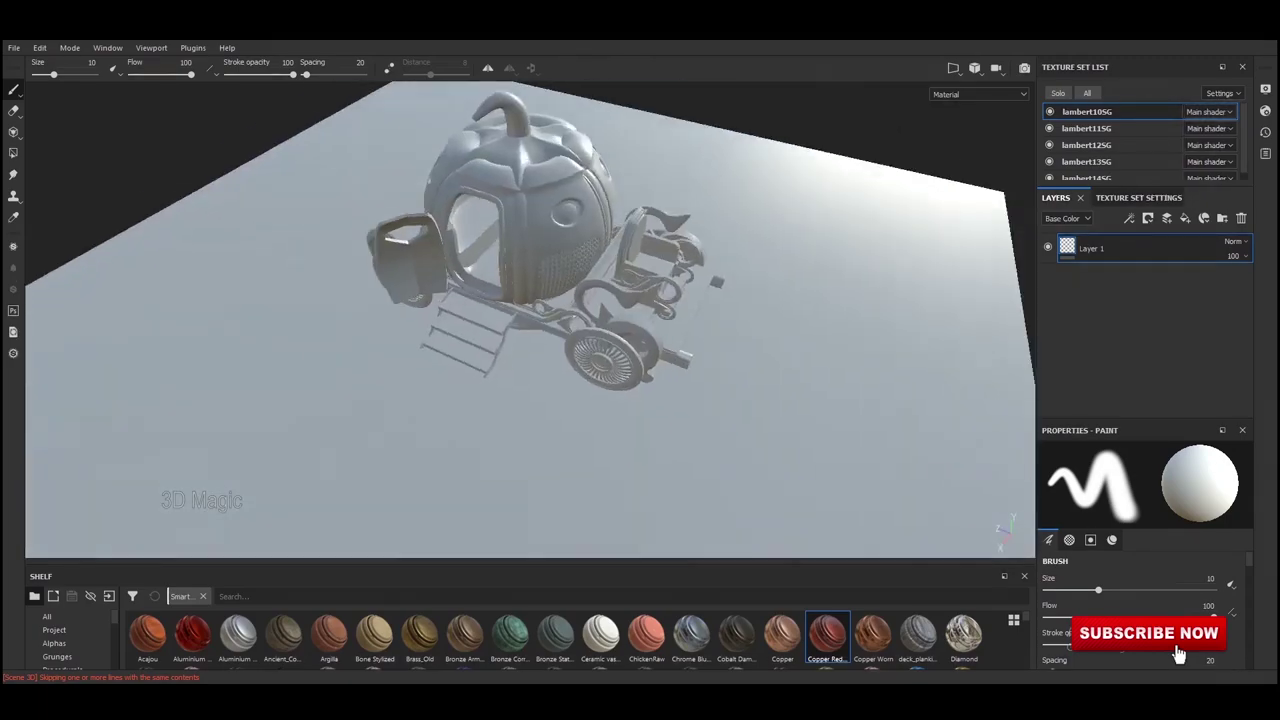
mouse_move(600, 300)
alt+mouse_down()
mouse_move(760, 300)
mouse_move(620, 270)
mouse_move(500, 214)
alt+mouse_up()
scroll(500, 214, up, 5)
scroll(660, 292, down, 5)
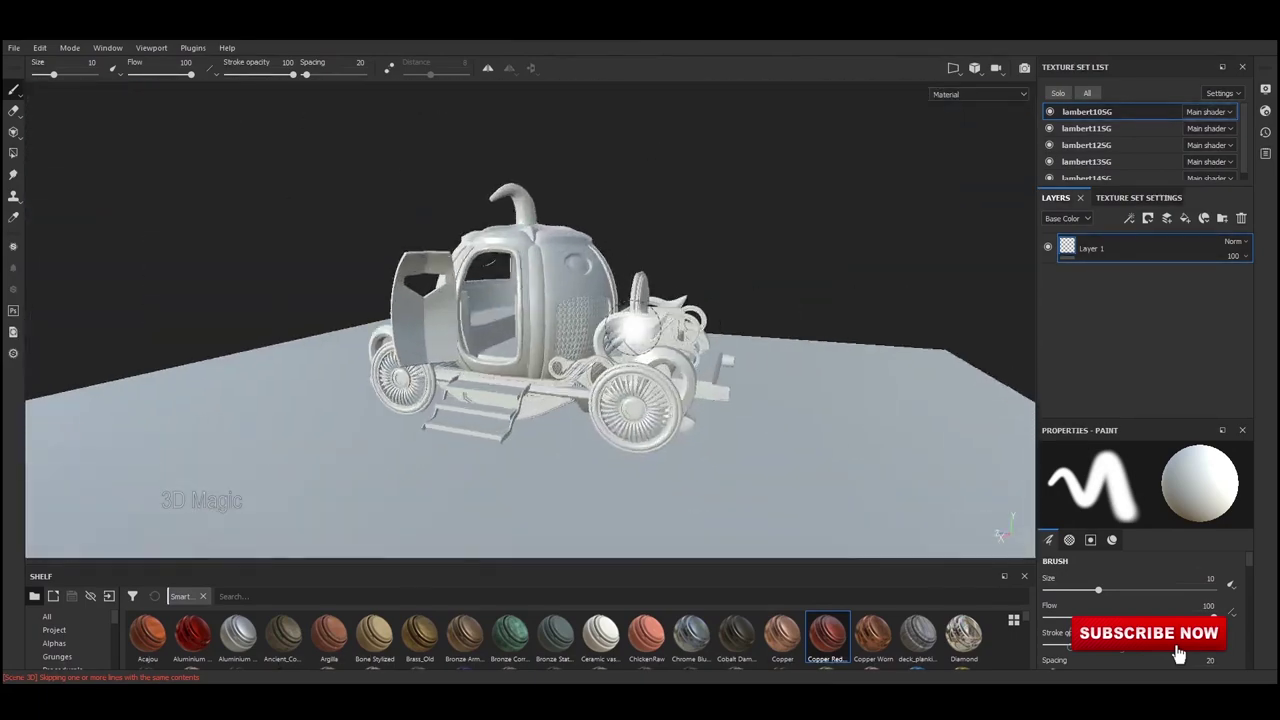
- Bake the mesh maps for the lambert10SG texture set
click(1138, 197)
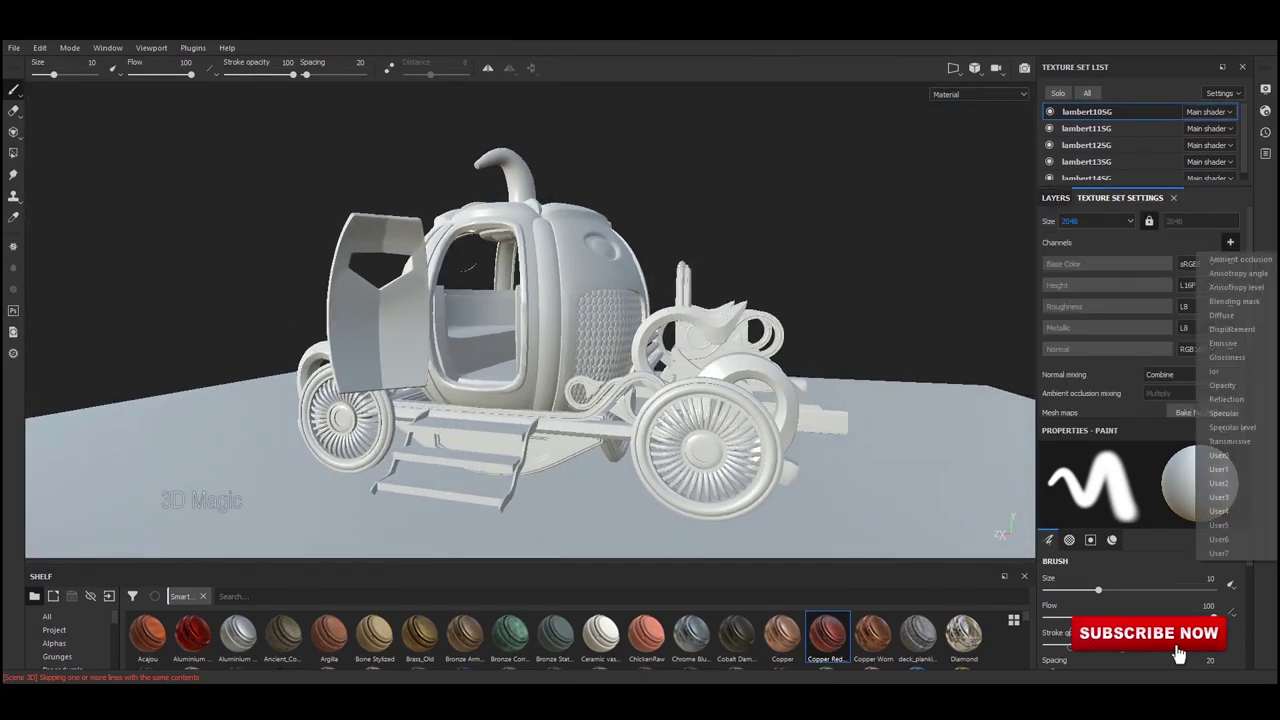
scroll(1140, 300, down, 5)
click(1202, 310)
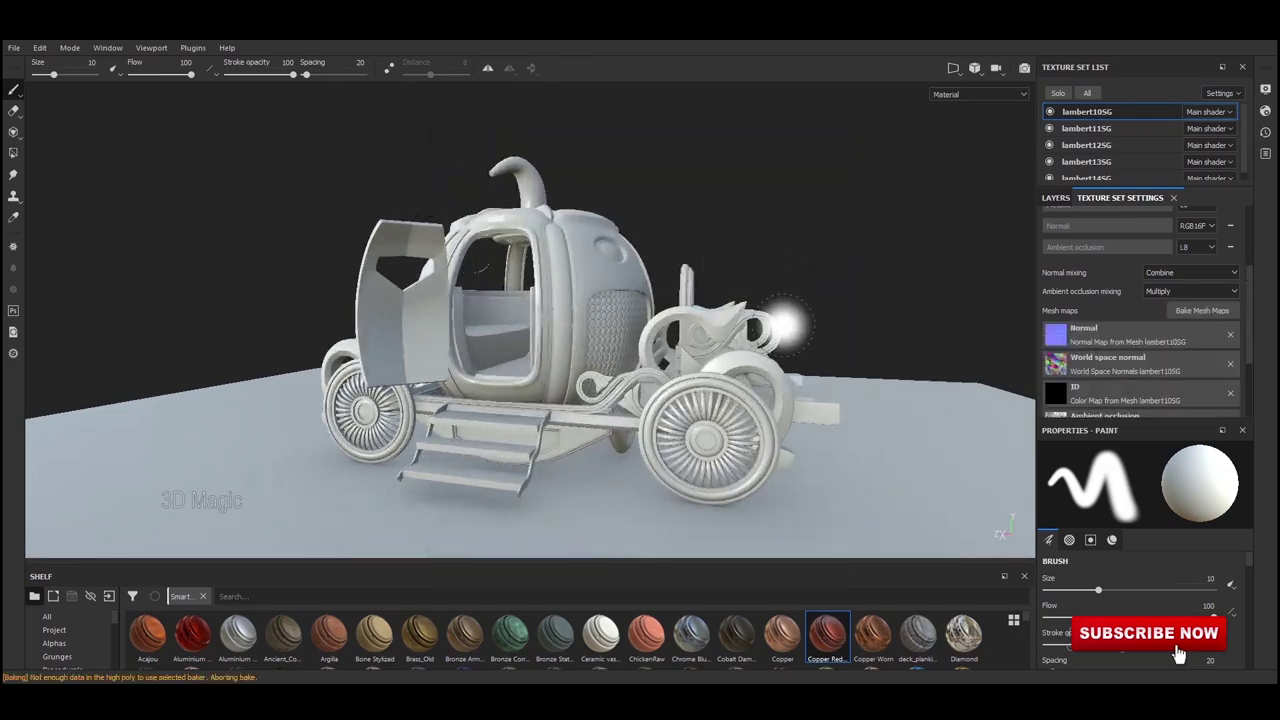
- Orbit the baked carriage and cycle the viewport through the baked mesh maps
alt+drag(520, 300, 1000, 300)
scroll(640, 300, down, 3)
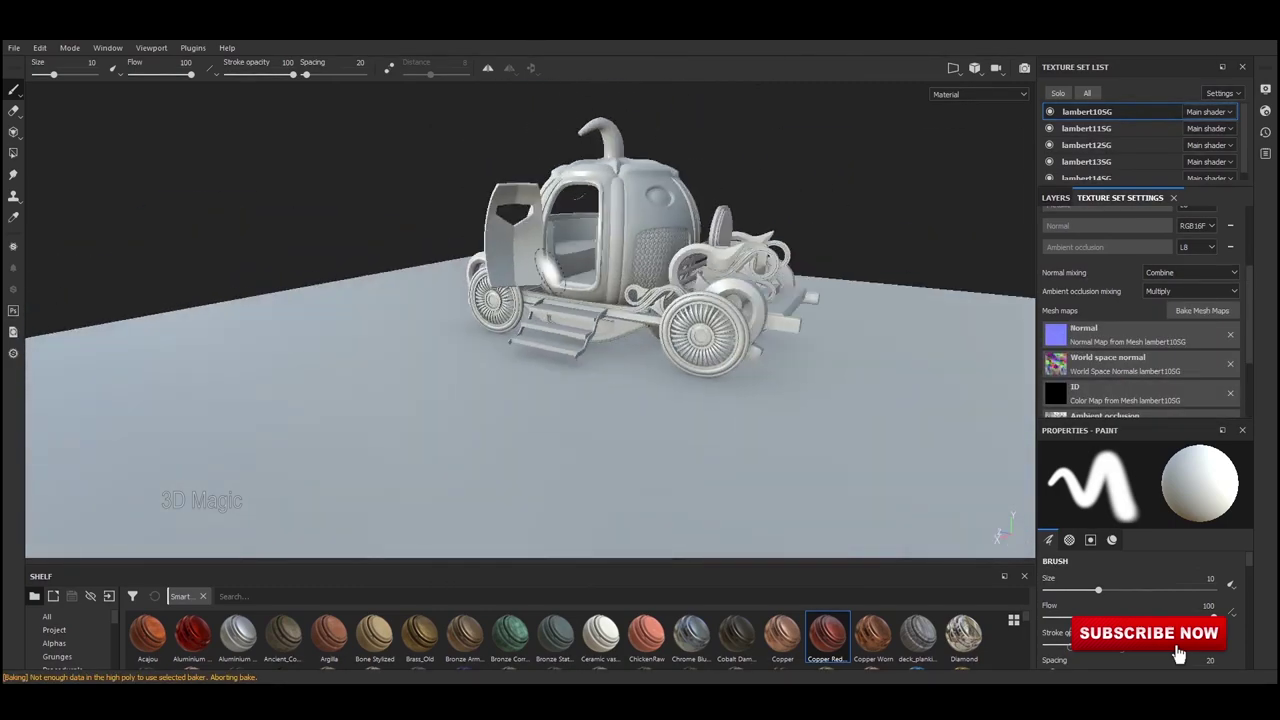
scroll(530, 320, up, 3)
mouse_move(530, 320)
alt+mouse_down()
mouse_move(680, 320)
mouse_move(620, 330)
alt+mouse_up()
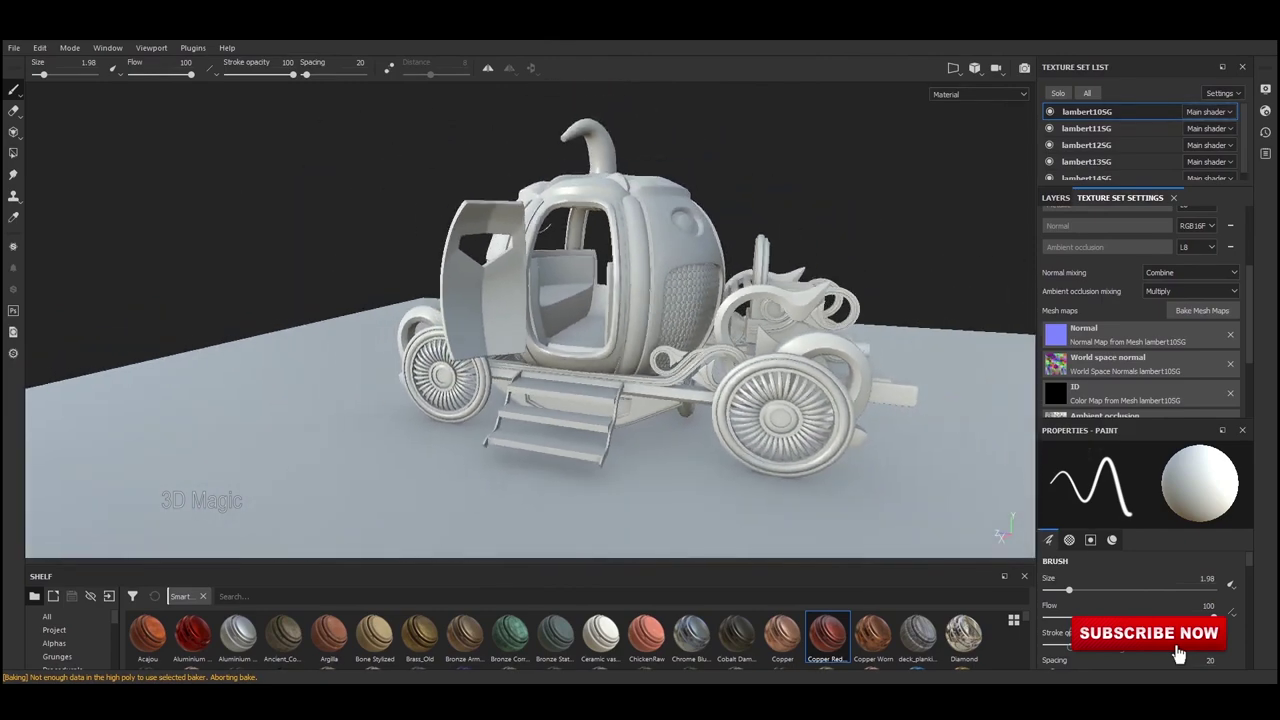
key(b)
key(b)
key(b)
key(b)
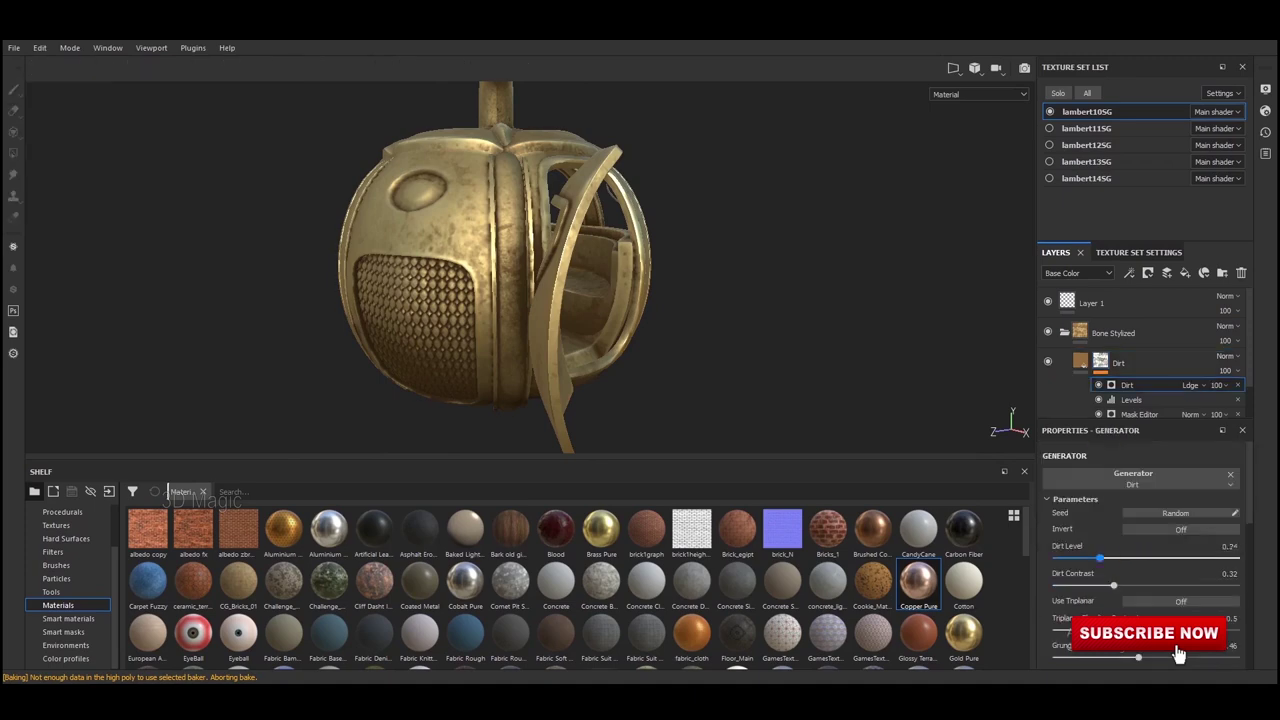
- Inspect the Levels and Mask Editor settings of Bone Stylized's dirt mask
click(1131, 399)
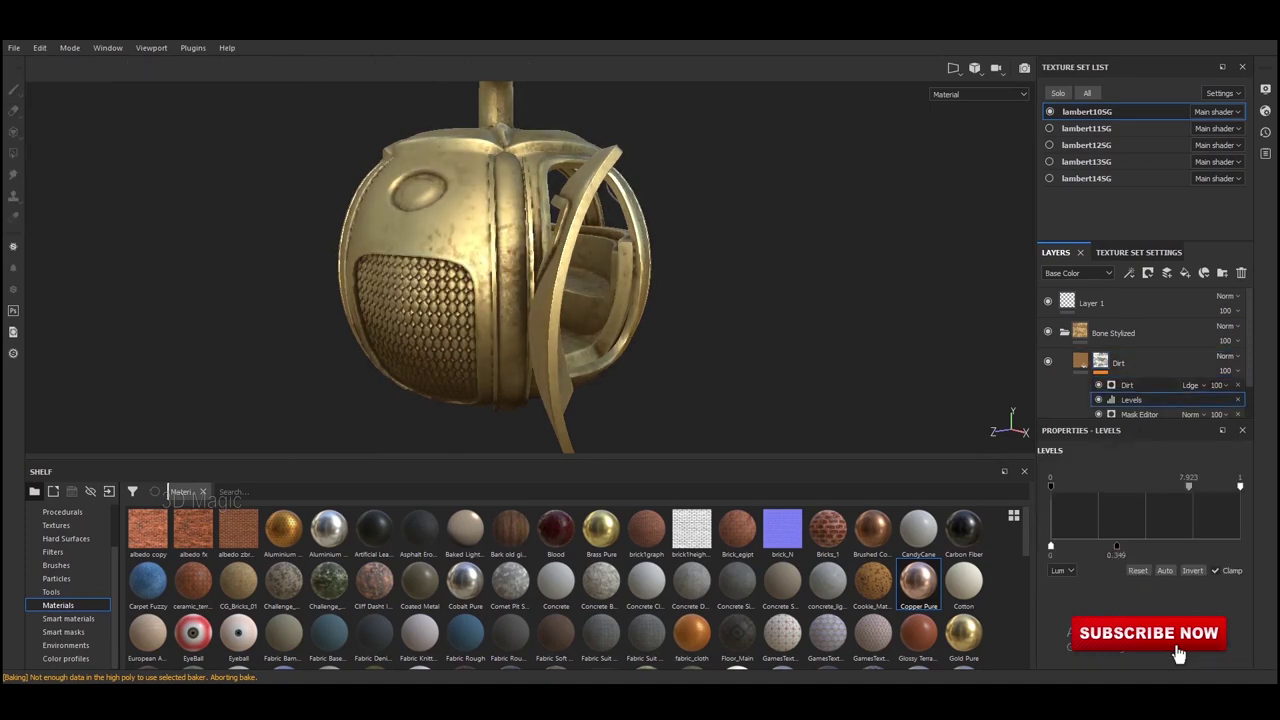
click(1140, 414)
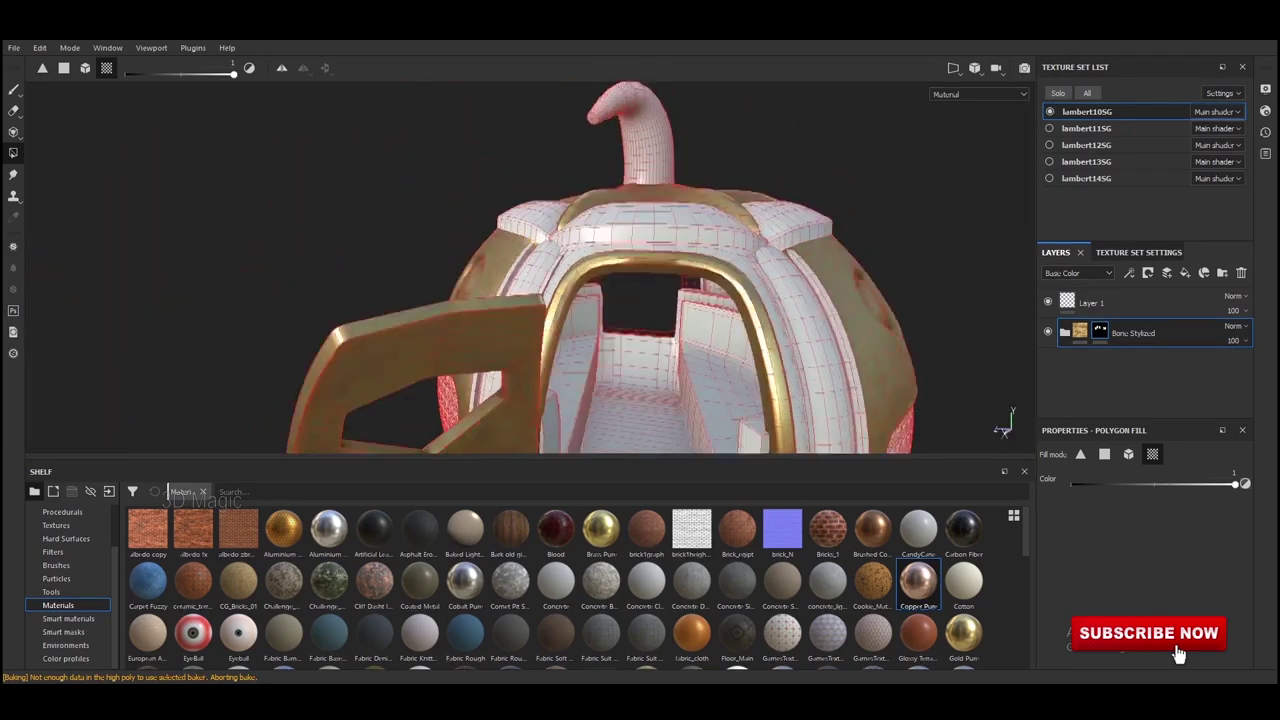
- Return to brush painting and add a second Bone Stylized smart material layer
key(1)
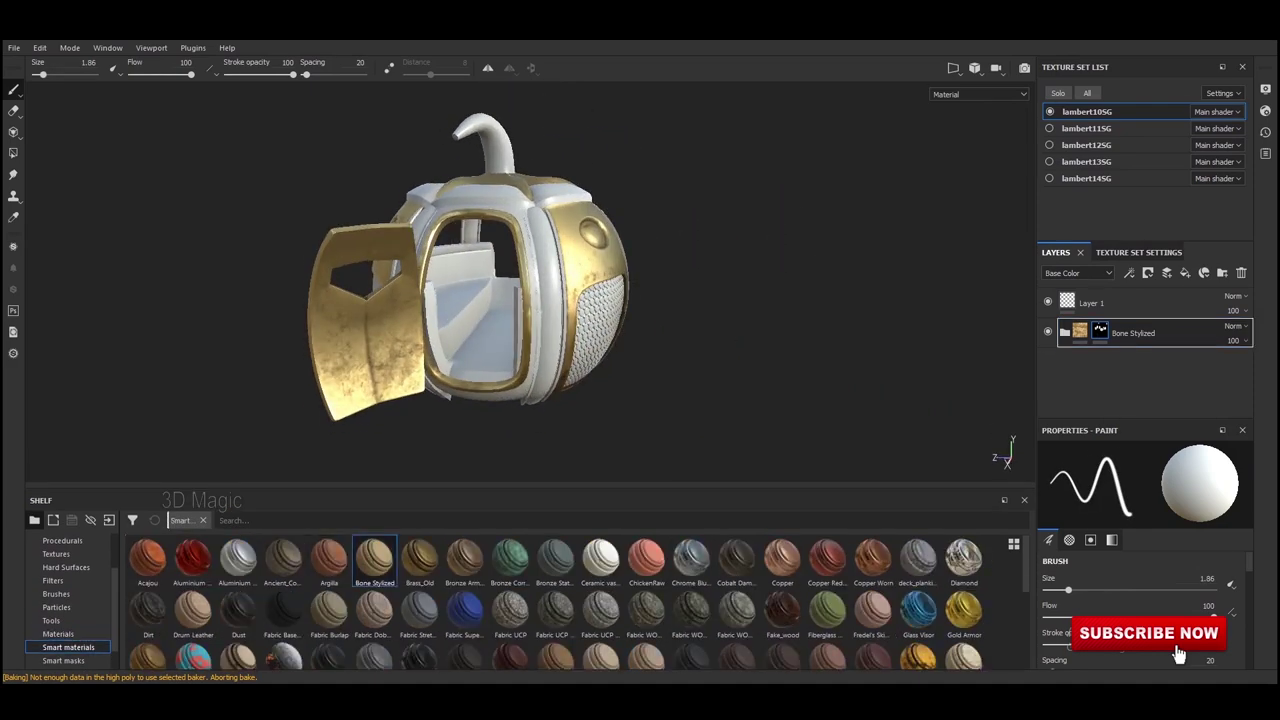
drag(1105, 369, 1118, 372)
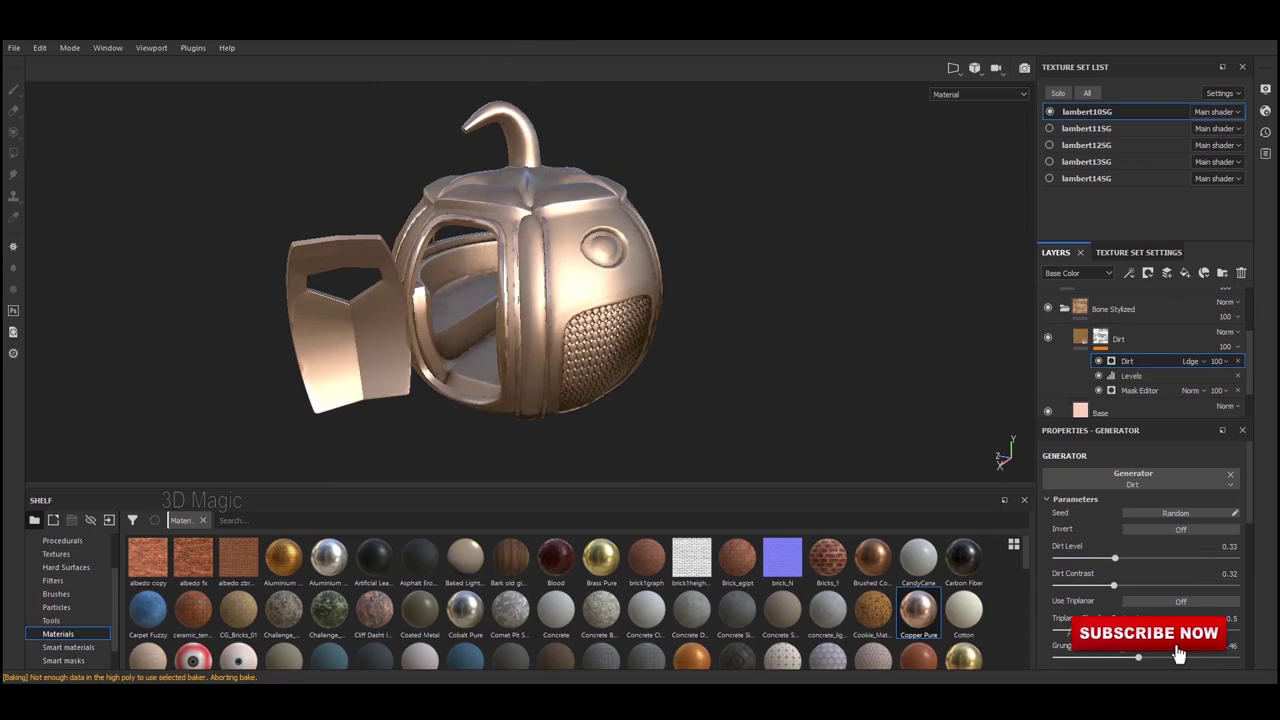
- Review the second Bone Stylized dirt mask's Levels, Mask Editor and Dirt generator settings
click(1131, 375)
click(1139, 390)
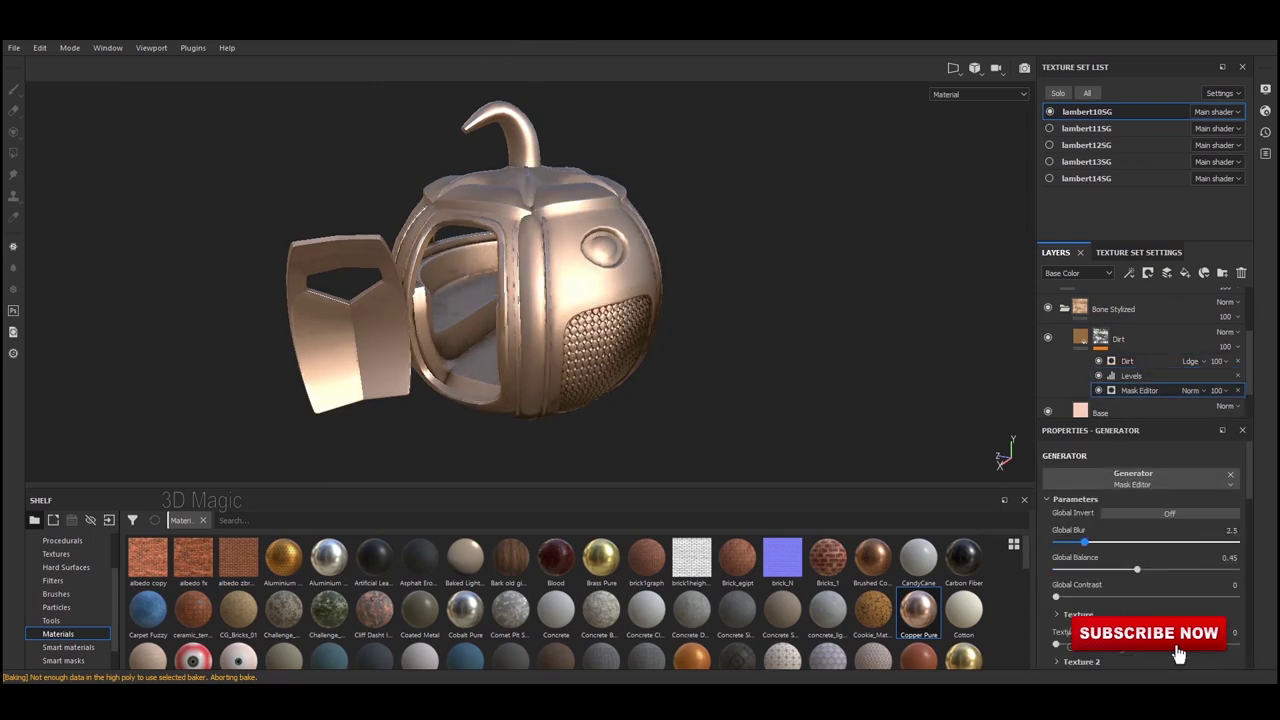
click(1131, 375)
click(1127, 360)
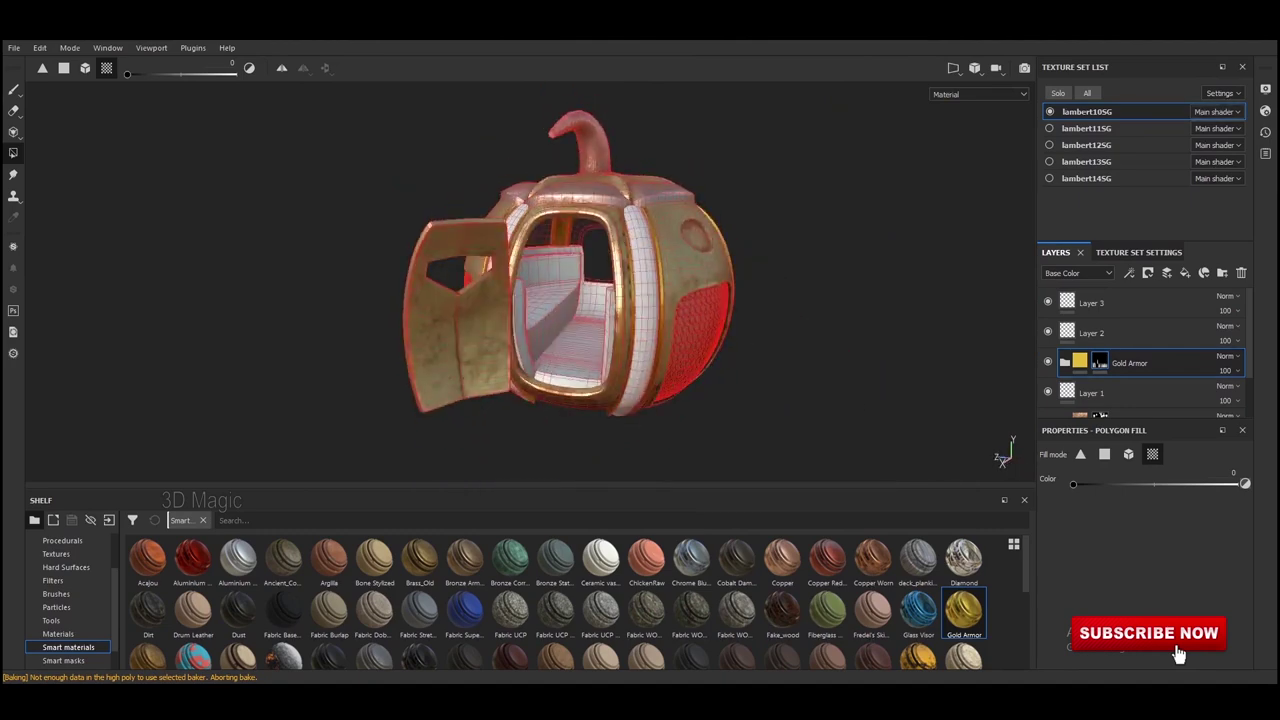
- Return to brush painting and reorder the Brass_Old layer in the stack
key(1)
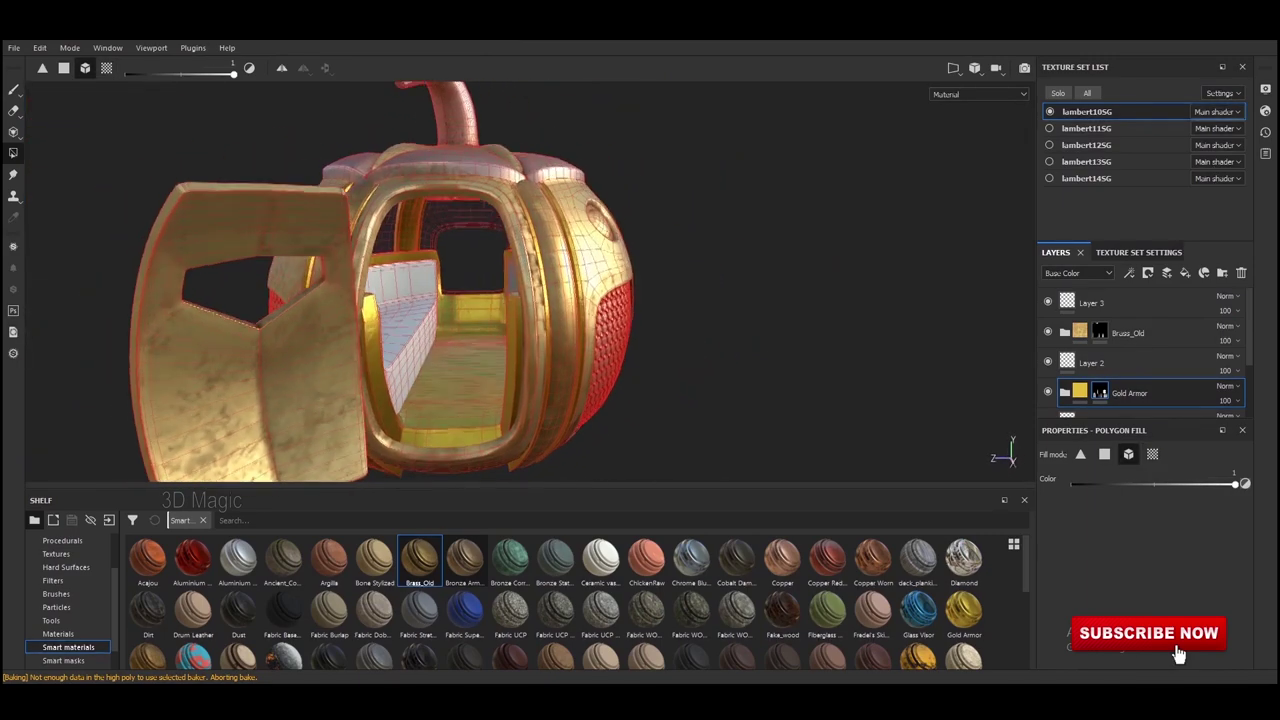
drag(1128, 333, 1137, 378)
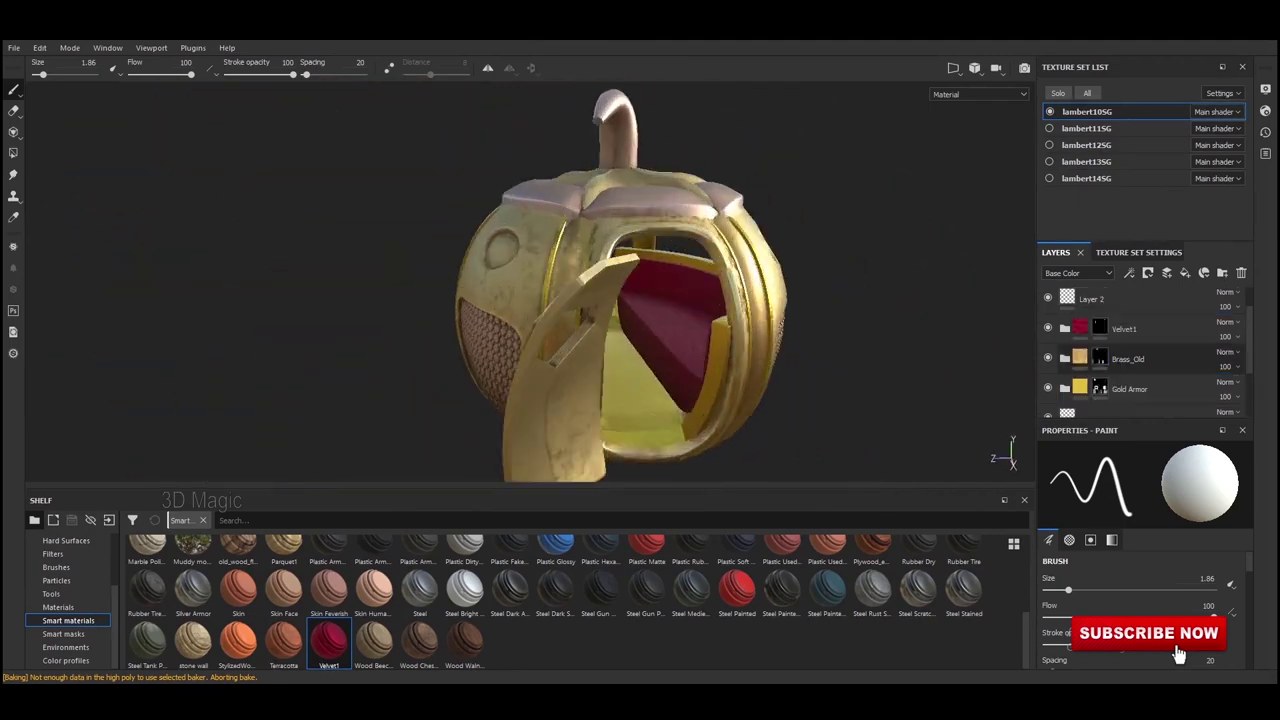
- Add two new empty layers to the layer stack
click(1204, 272)
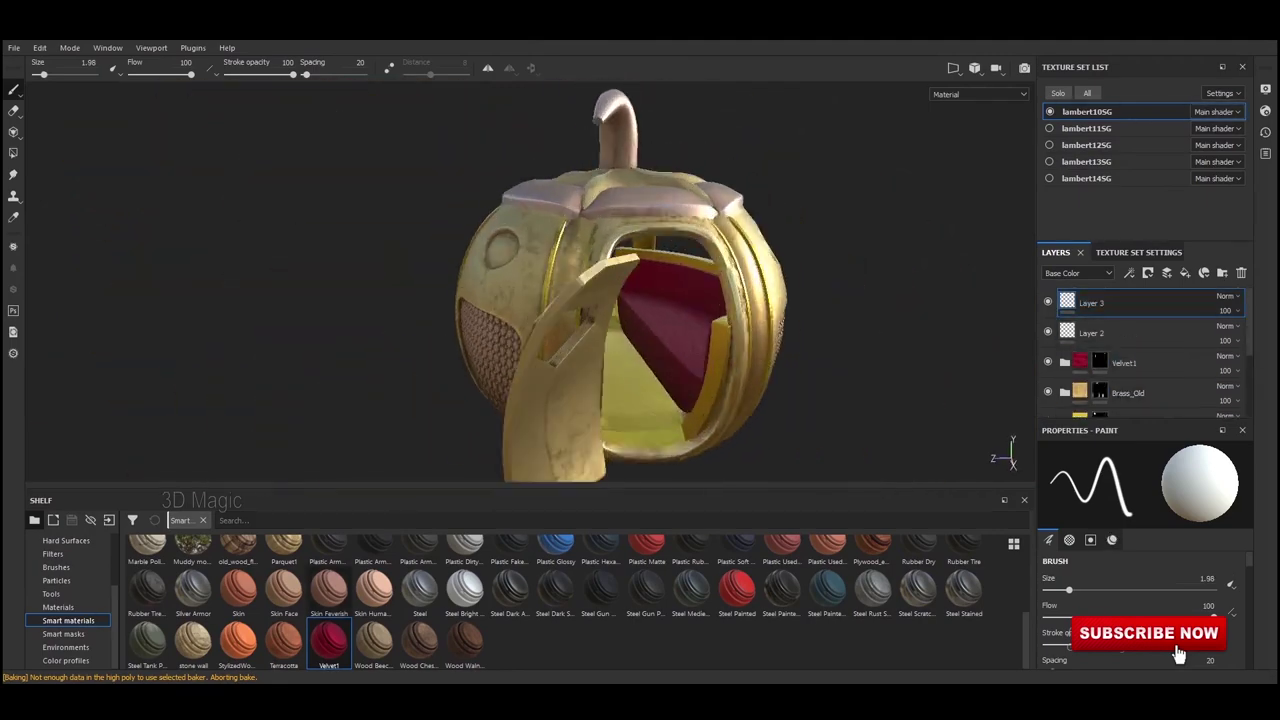
click(58, 607)
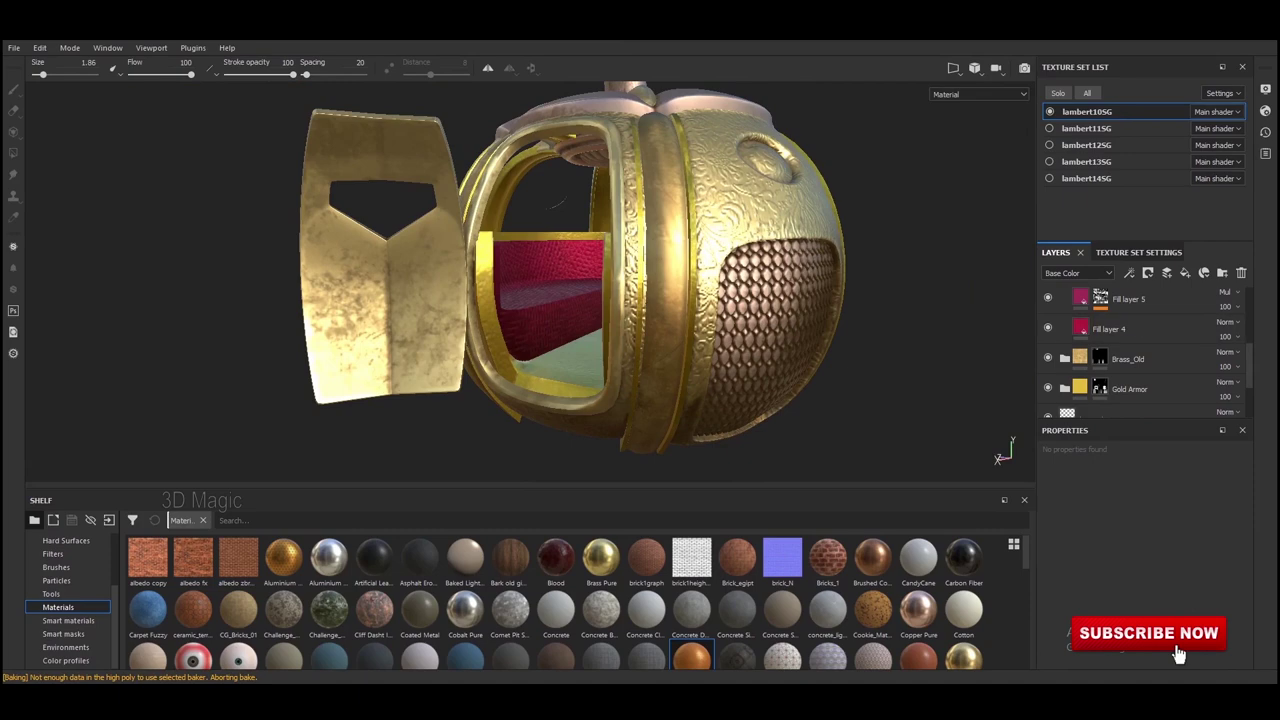
- Show the smart materials shelf and edit Fill layer 4's base colour
click(68, 620)
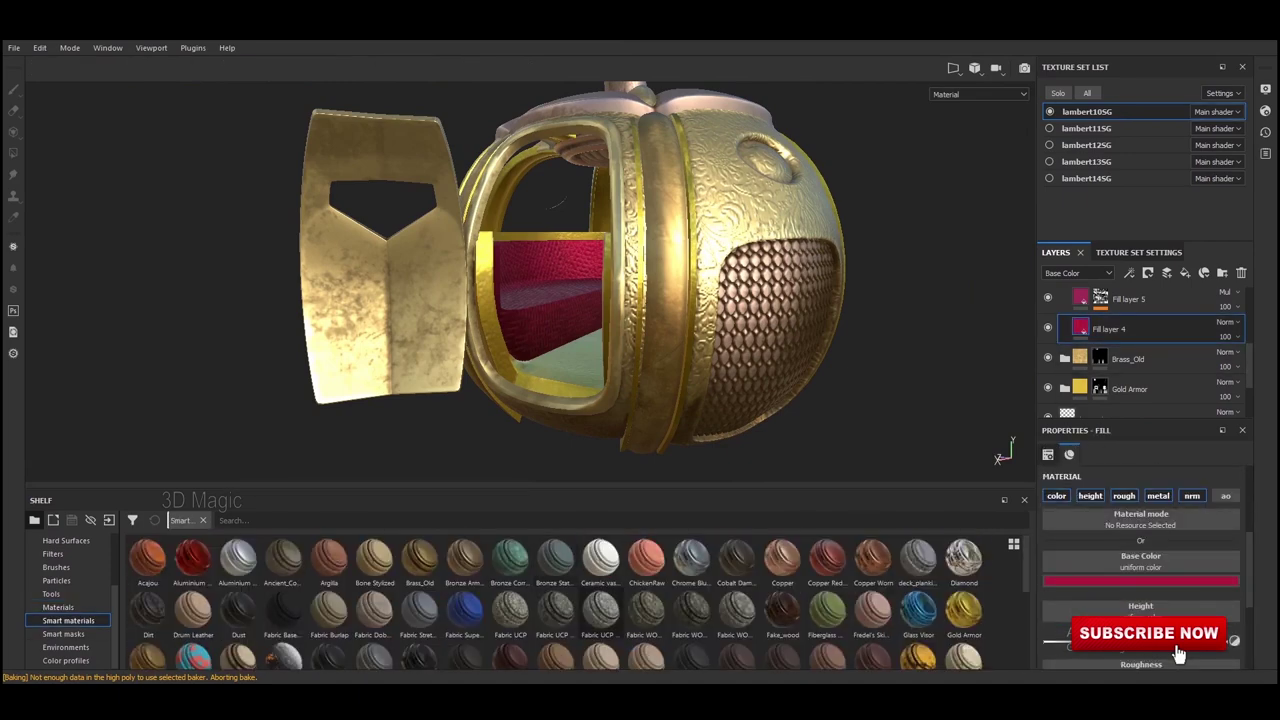
click(1140, 581)
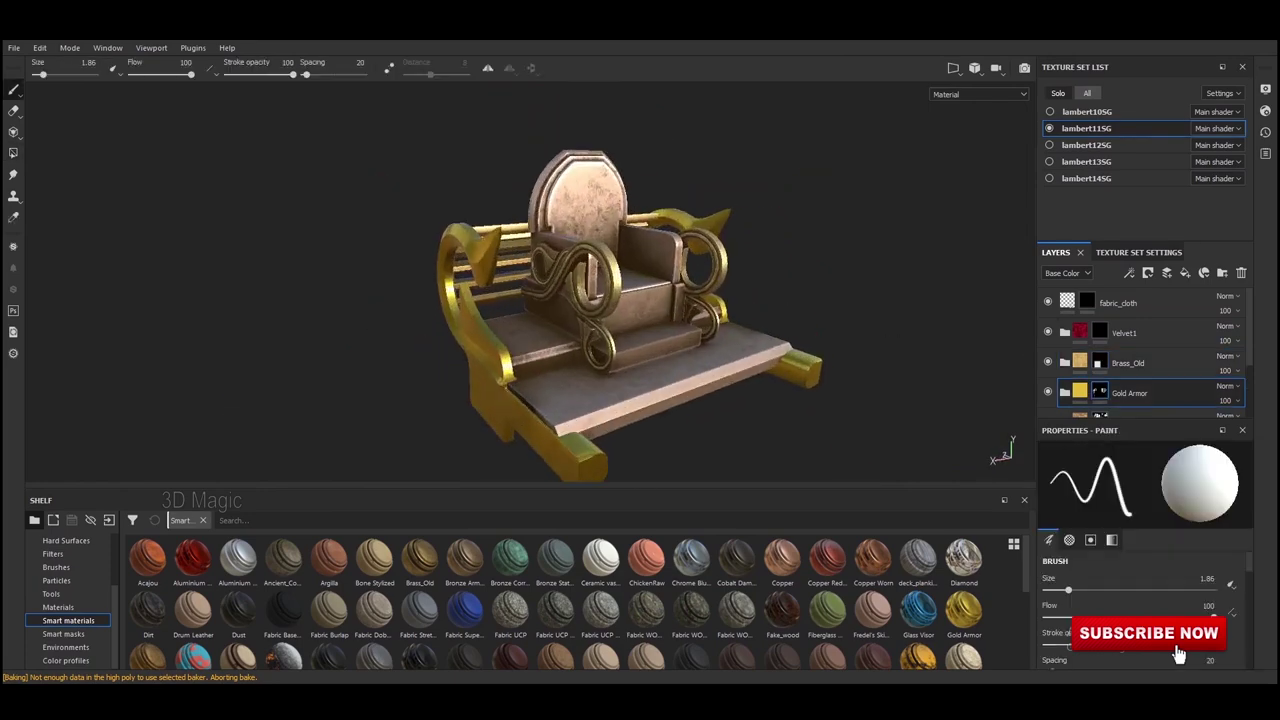
- Polygon-fill the throne seat faces, return to the brush, and select the Velvet1 layer
key(4)
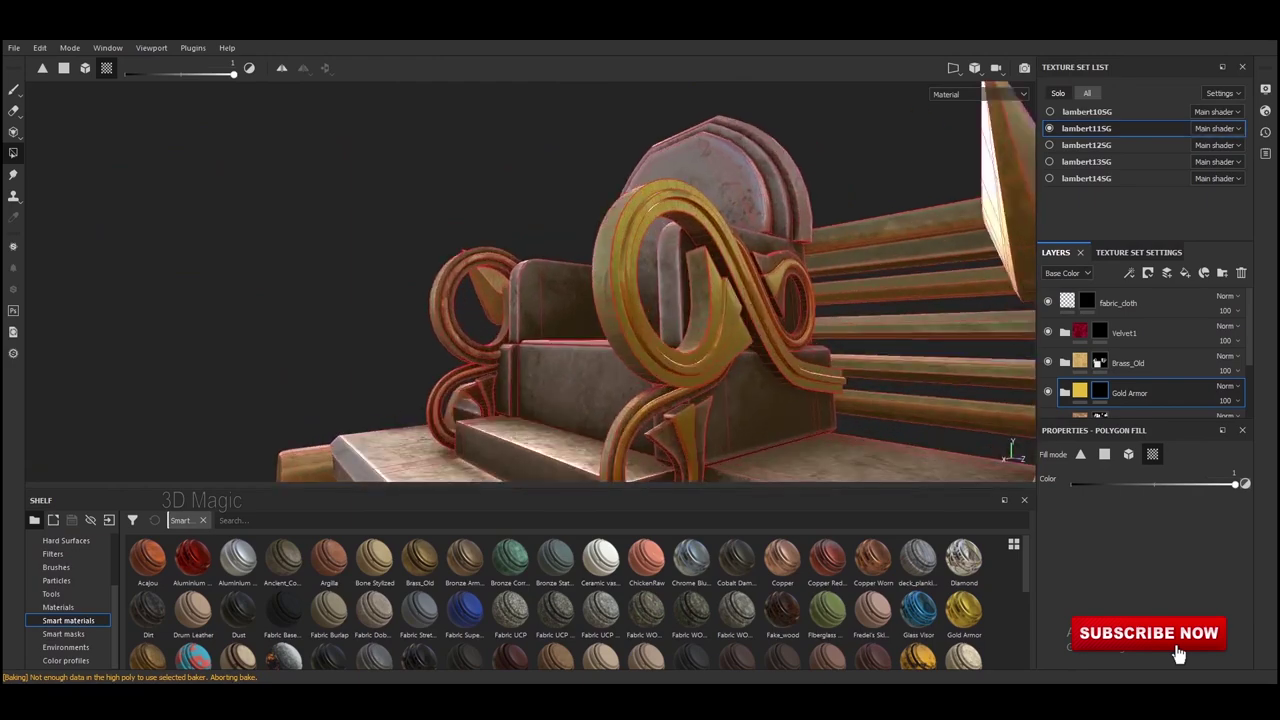
key(1)
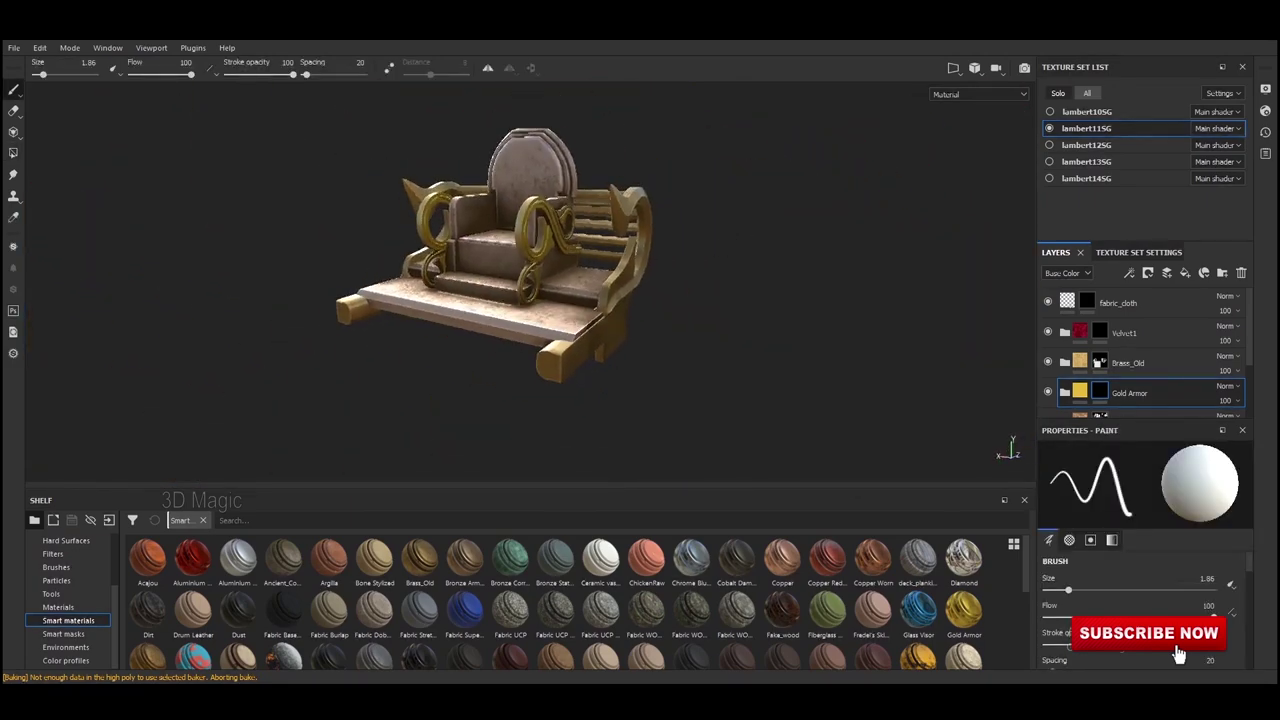
click(1124, 332)
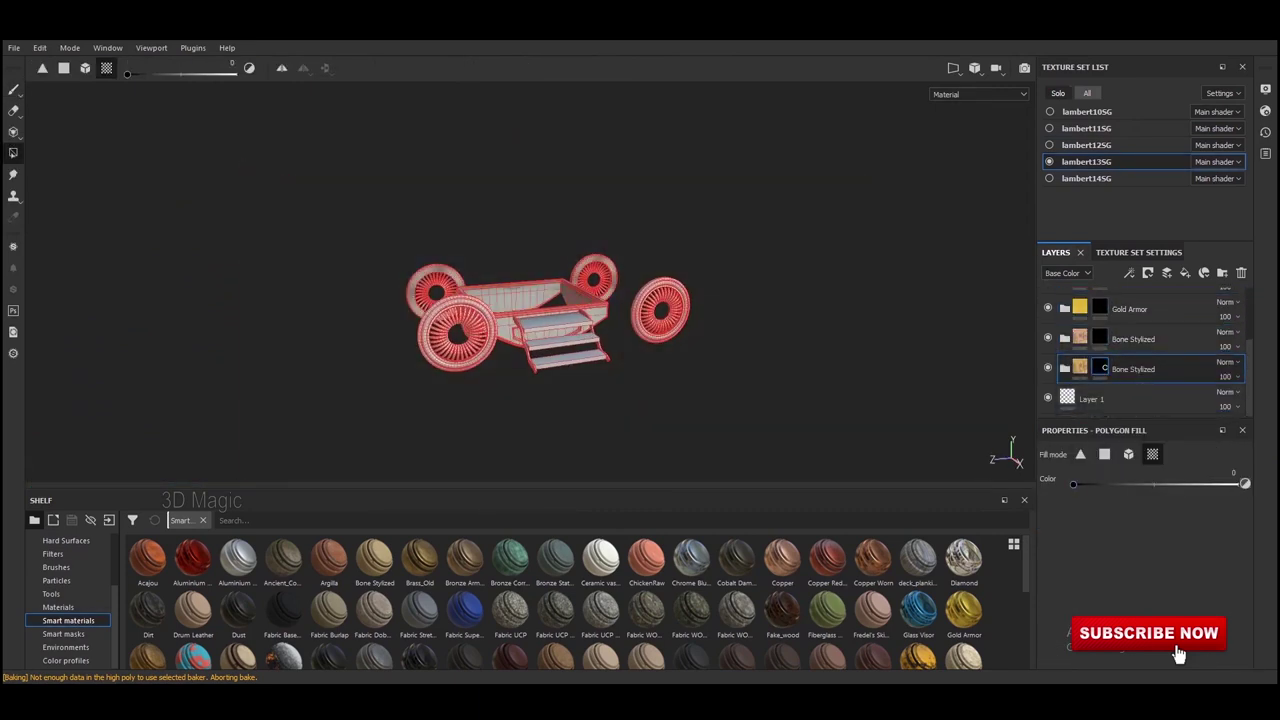
- Switch the painting tool to smudge
key(5)
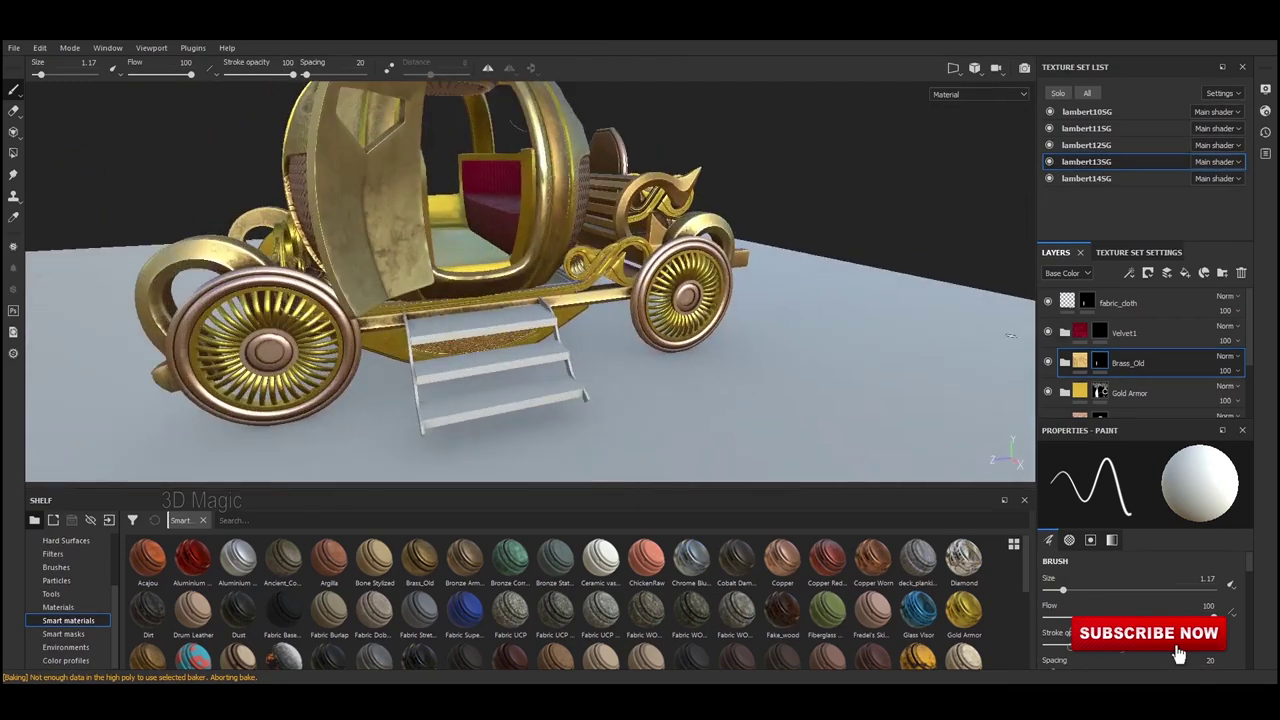
- Switch to Polygon Fill for masking the carriage steps
key(4)
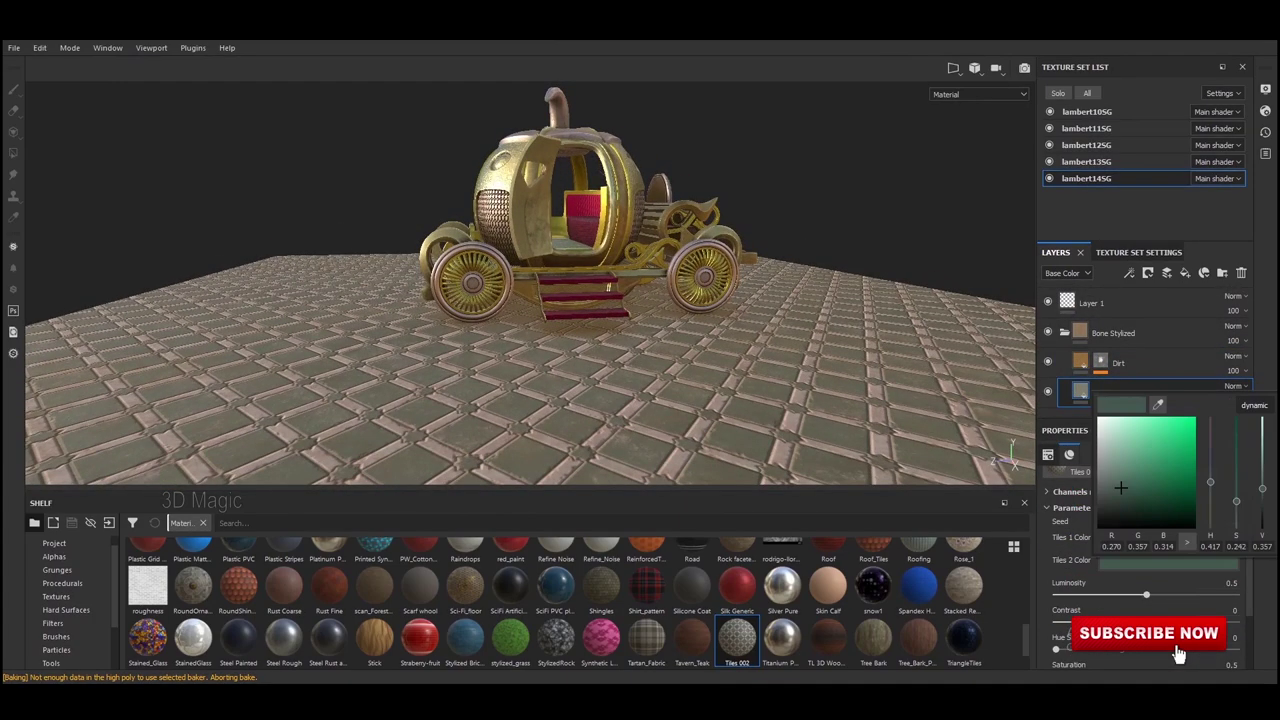
- Make the floor's Tiles 2 Color dark green, then hide all panels for a full-width viewport
click(1182, 425)
drag(1192, 430, 1192, 490)
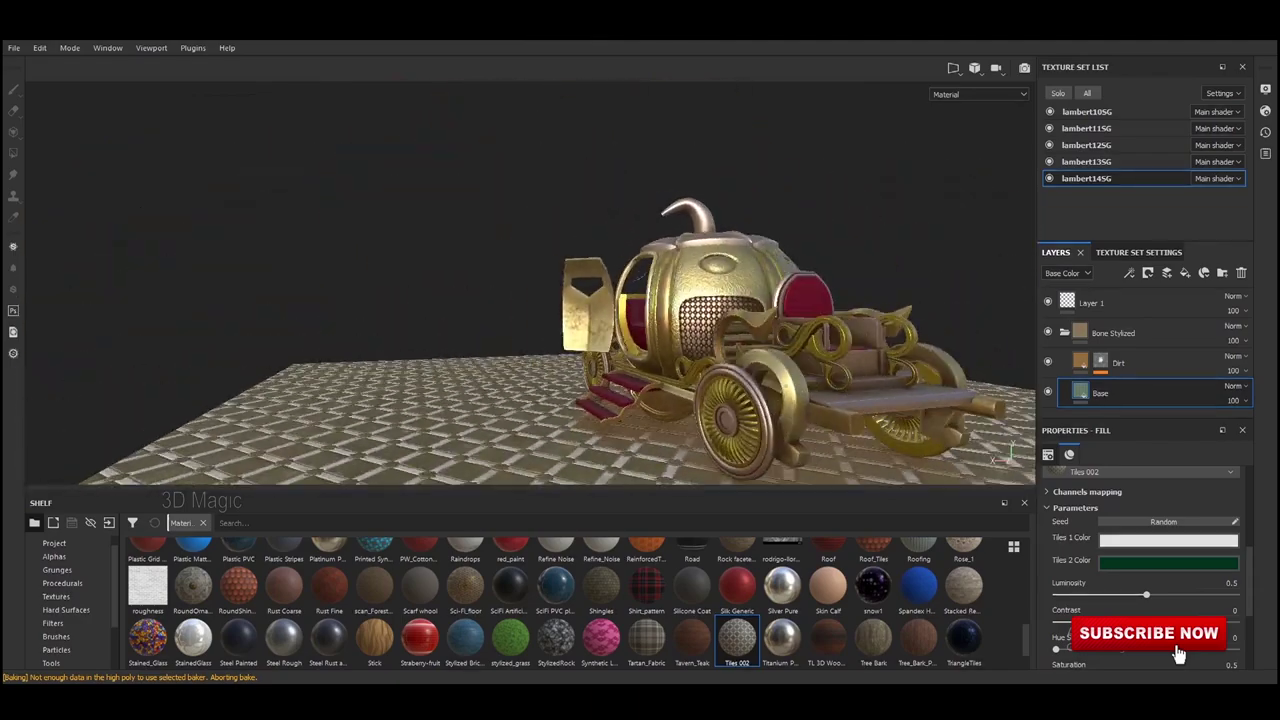
key(Tab)
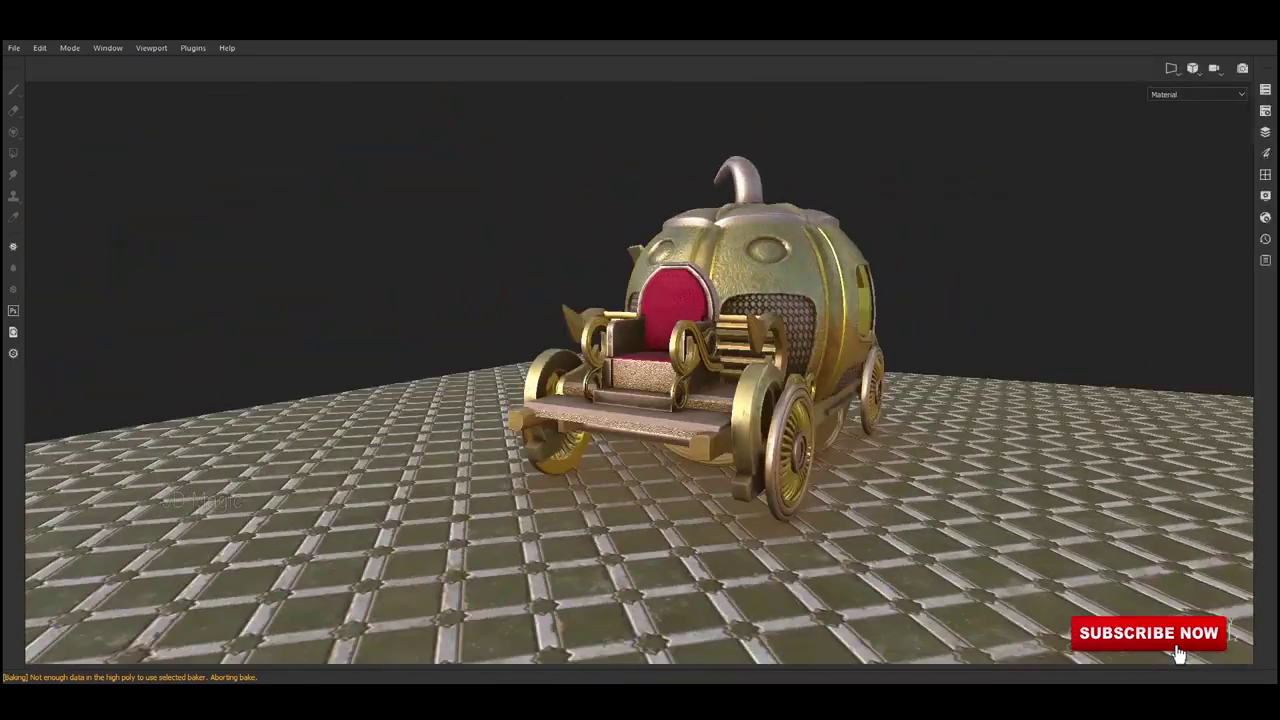